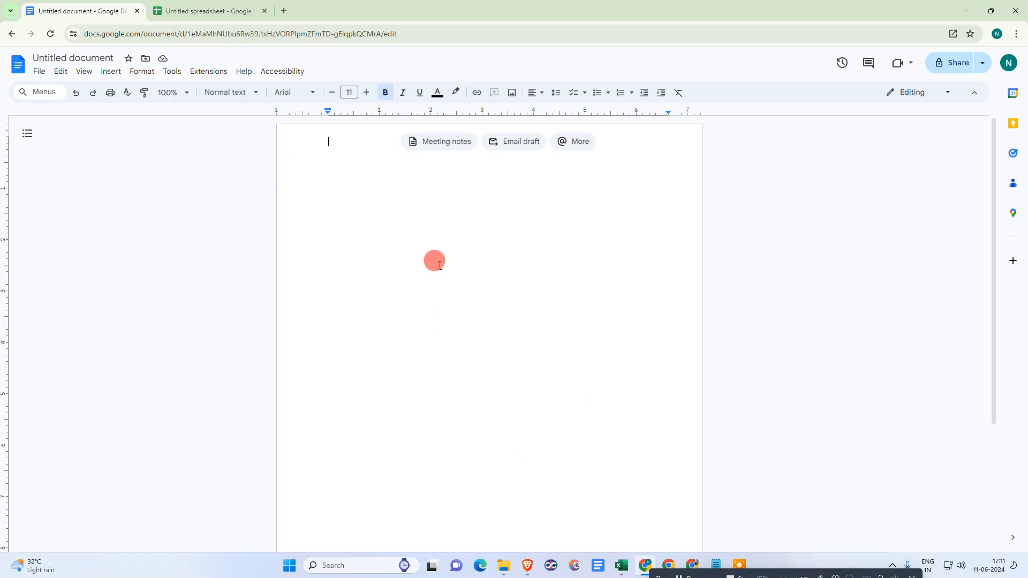
# - Start a new drawing inside the blank document
pyautogui.click(443, 142)
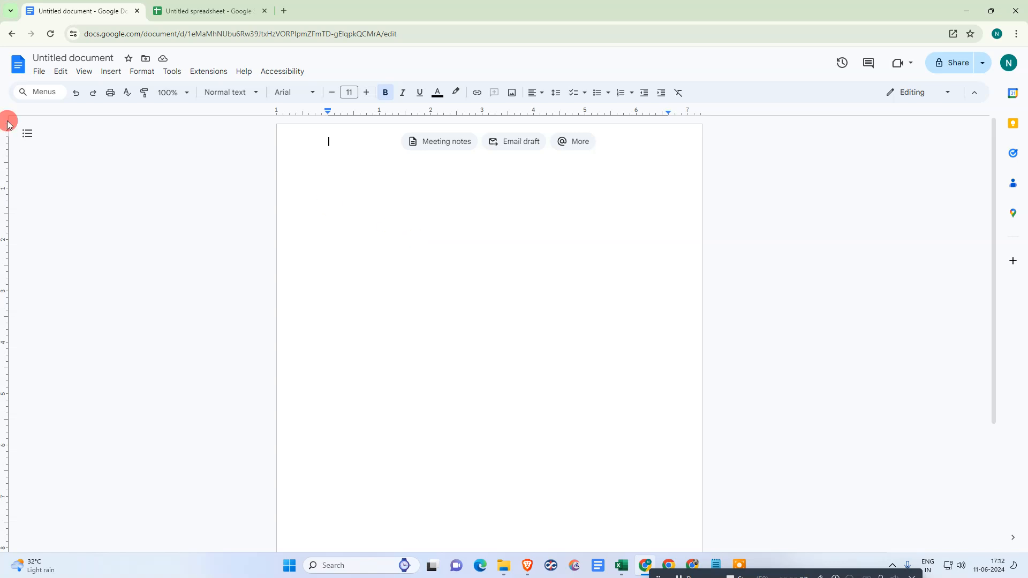
pyautogui.click(107, 72)
pyautogui.moveTo(181, 128)
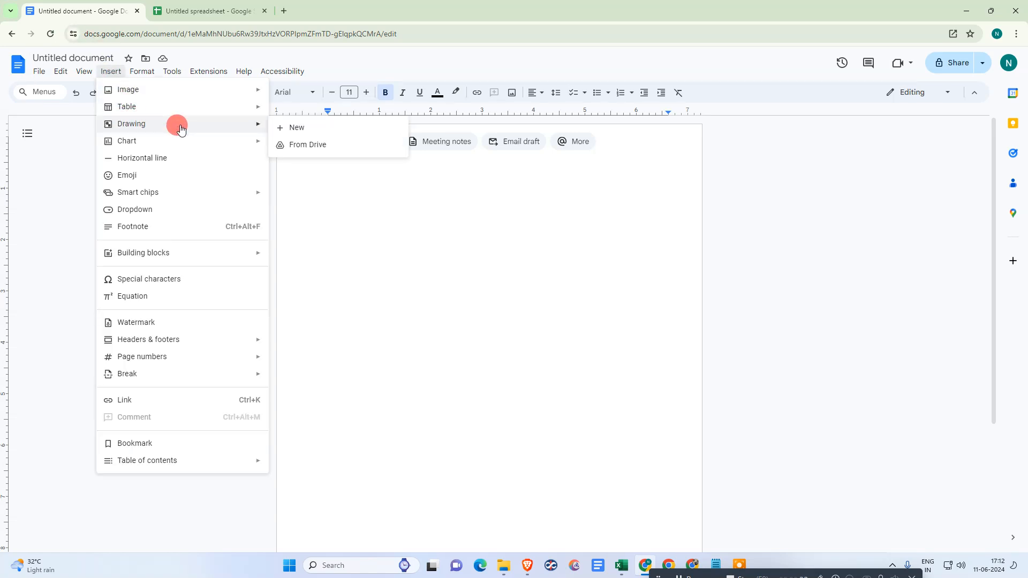
pyautogui.click(315, 134)
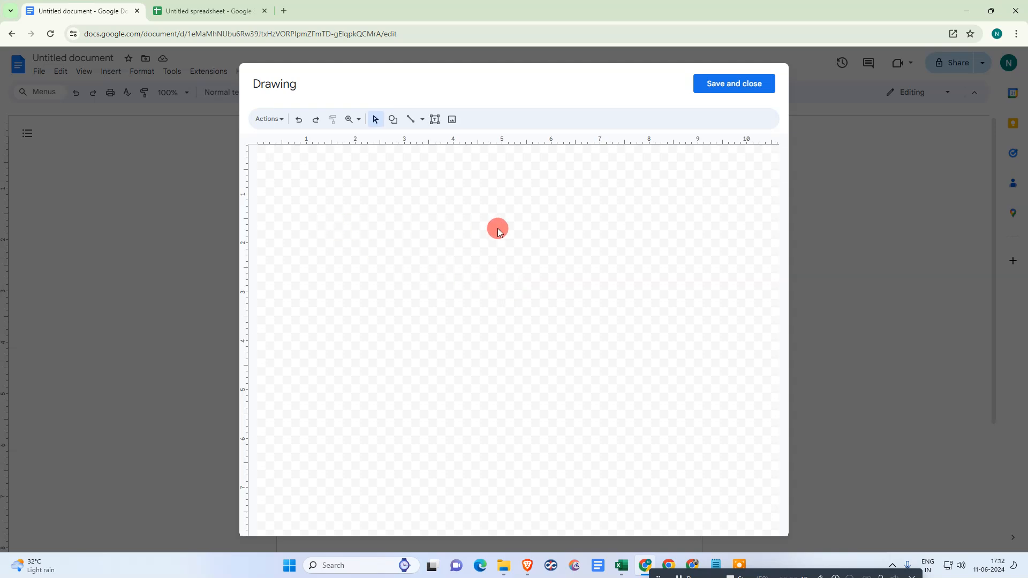
# - Search Google Images for "flower" and insert the first yellow sunflower picture into the drawing
pyautogui.click(452, 121)
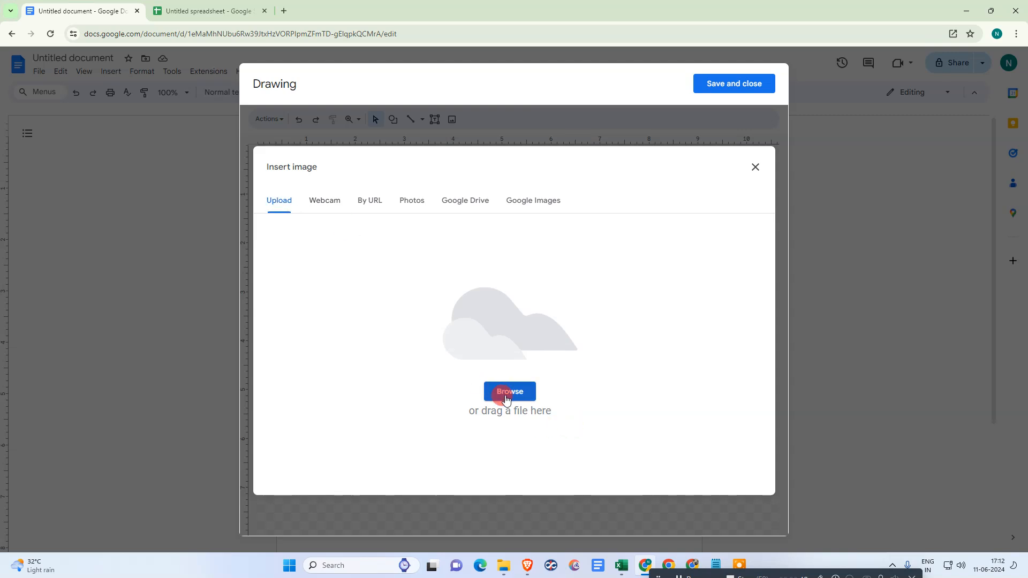
pyautogui.click(533, 200)
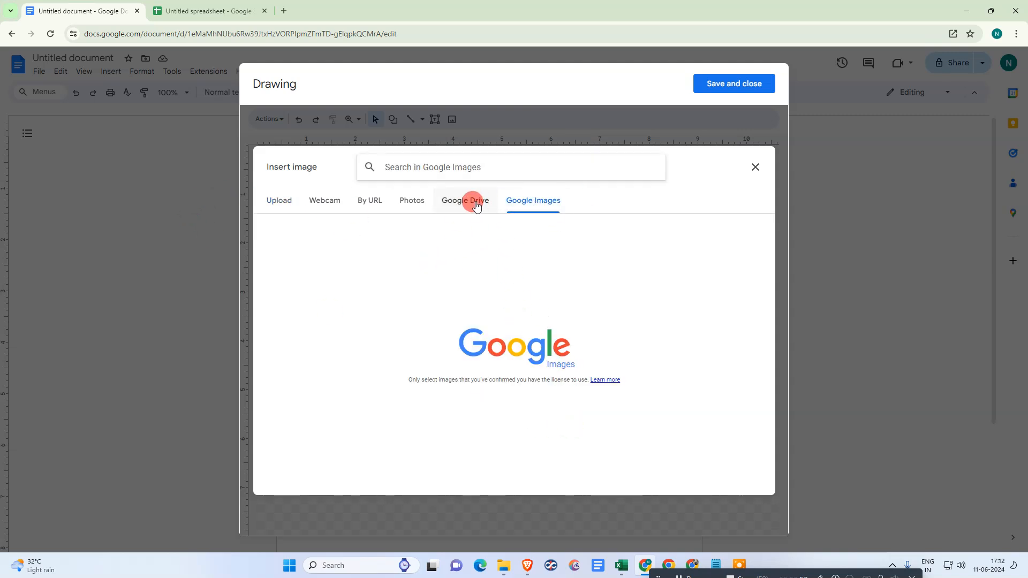
pyautogui.click(430, 176)
pyautogui.write('google dco')
pyautogui.press('BackSpace')
pyautogui.press('BackSpace')
pyautogui.press('BackSpace')
pyautogui.press('BackSpace')
pyautogui.press('BackSpace')
pyautogui.press('BackSpace')
pyautogui.press('BackSpace')
pyautogui.press('BackSpace')
pyautogui.press('BackSpace')
pyautogui.press('BackSpace')
pyautogui.write('flower')
pyautogui.press('Return')
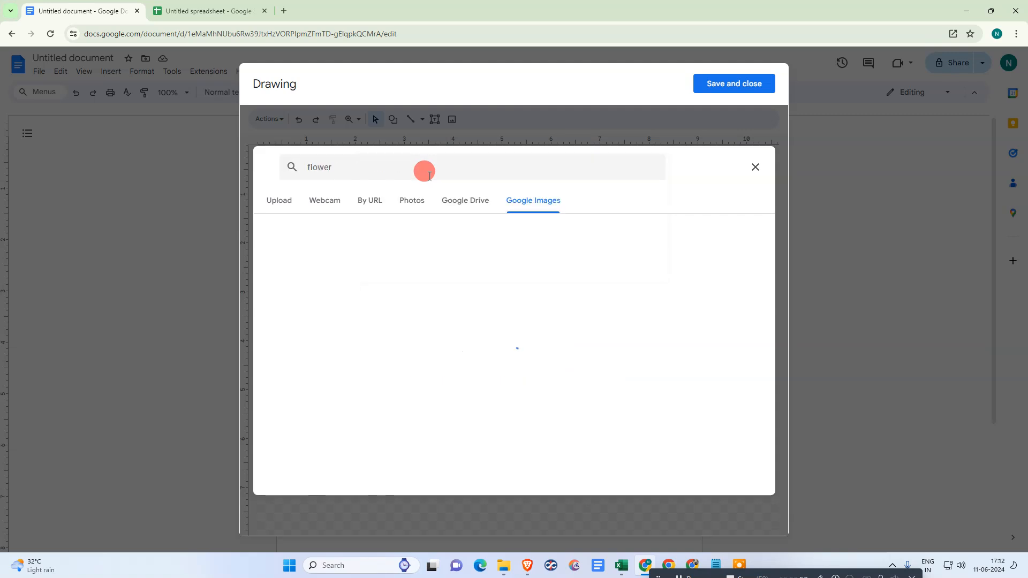
pyautogui.click(323, 253)
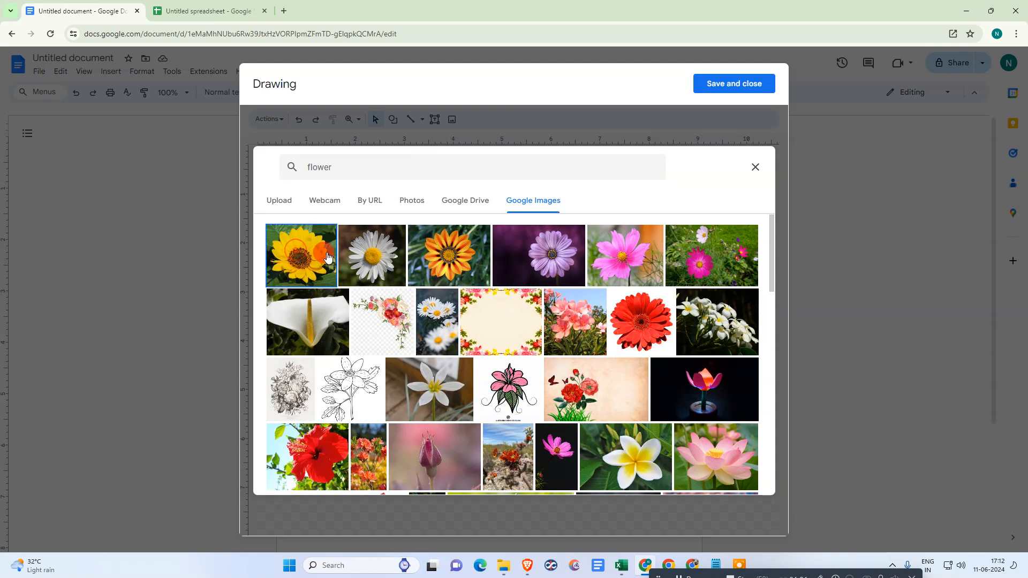
pyautogui.click(740, 479)
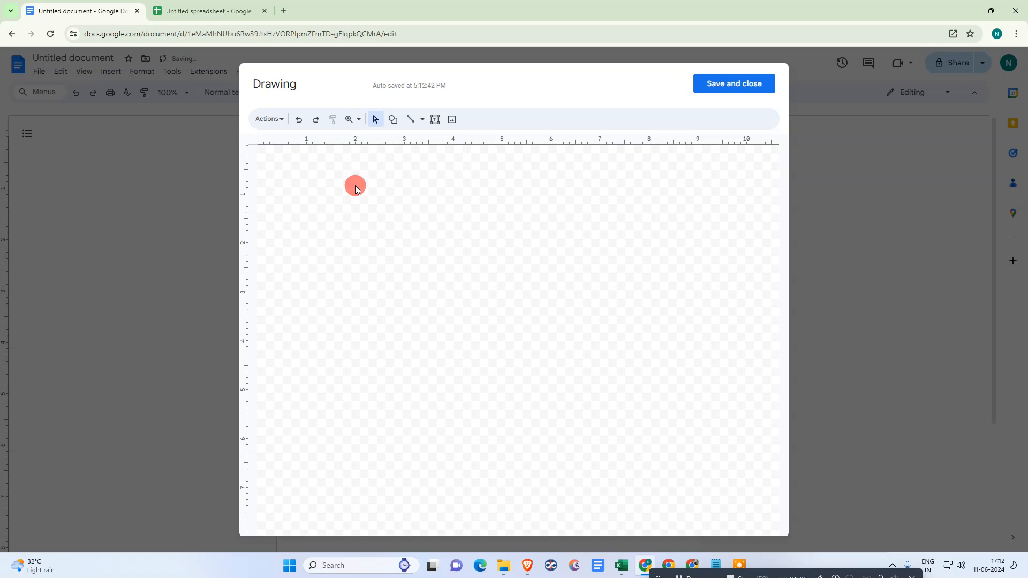
# - Shrink the sunflower picture to about 4.4 by 3.9 inches and place it in the middle of the canvas, slightly to the left
pyautogui.moveTo(691, 151); pyautogui.dragTo(560, 268)
pyautogui.moveTo(414, 382); pyautogui.dragTo(490, 274)
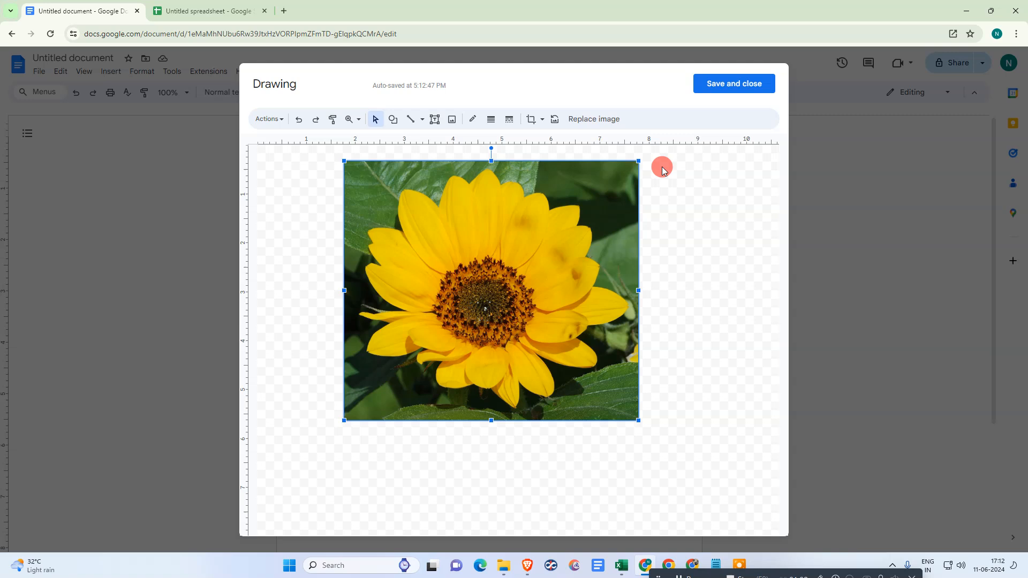
pyautogui.moveTo(639, 161); pyautogui.dragTo(558, 229)
pyautogui.moveTo(466, 303); pyautogui.dragTo(480, 272)
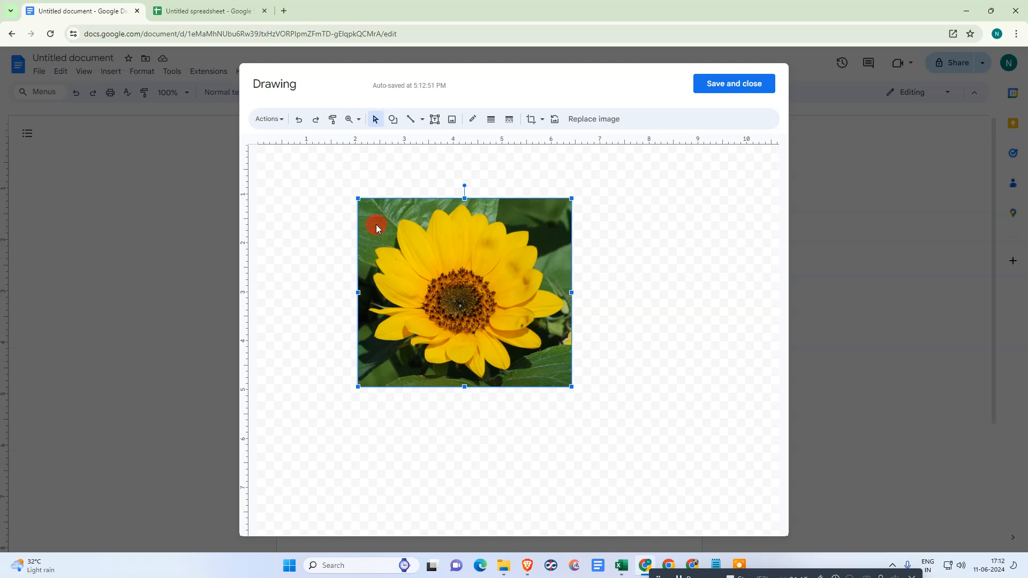
# - Mask the sunflower picture with the oval shape and stretch its height to about 4.4 inches so it forms a circle
pyautogui.click(543, 123)
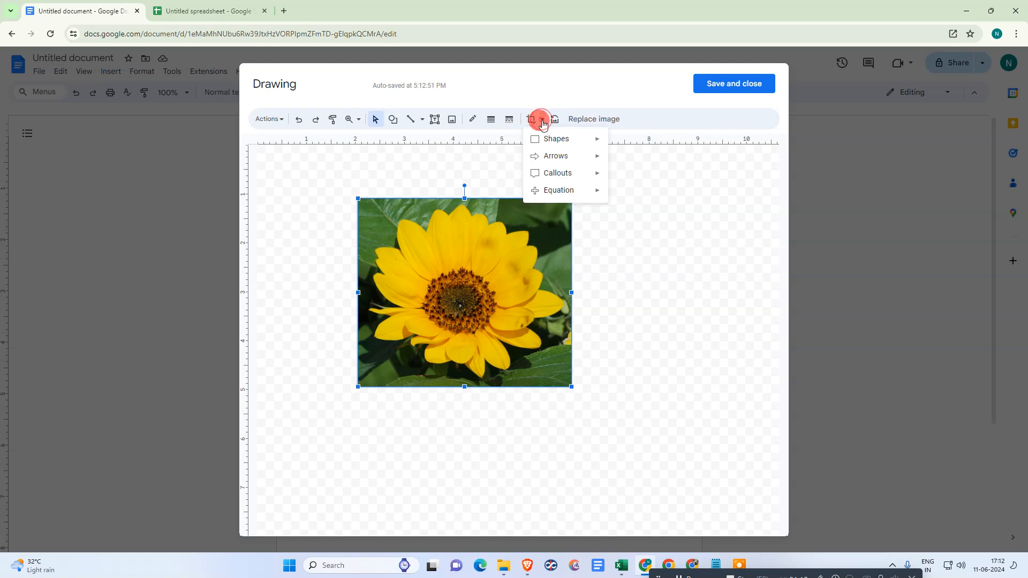
pyautogui.moveTo(563, 139)
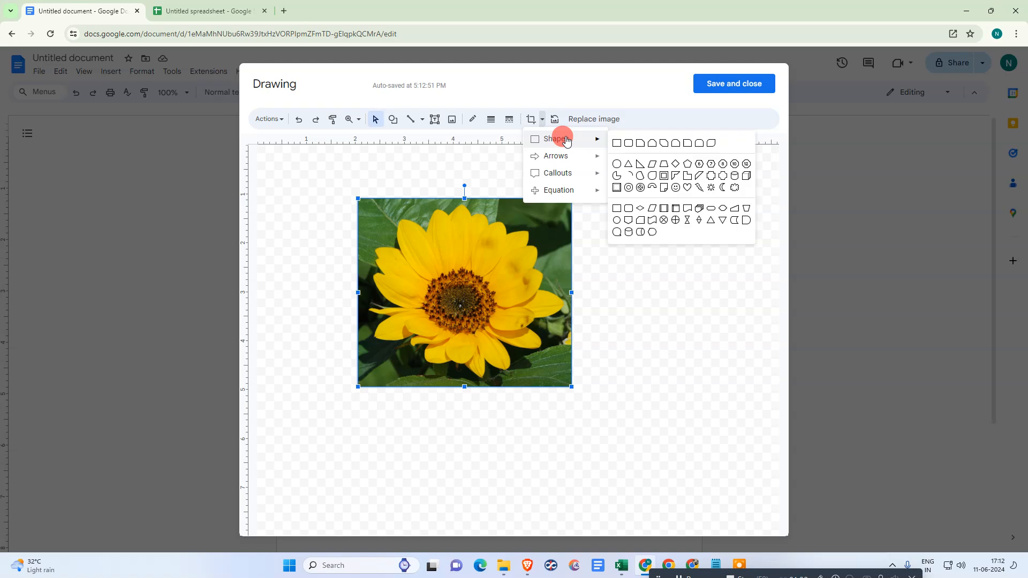
pyautogui.click(616, 165)
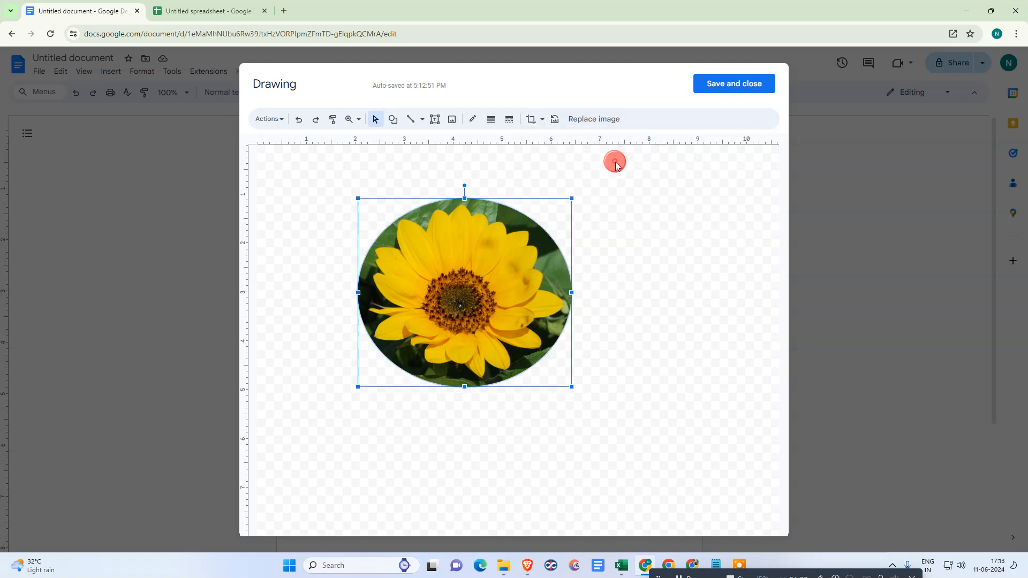
pyautogui.moveTo(464, 387); pyautogui.dragTo(455, 409)
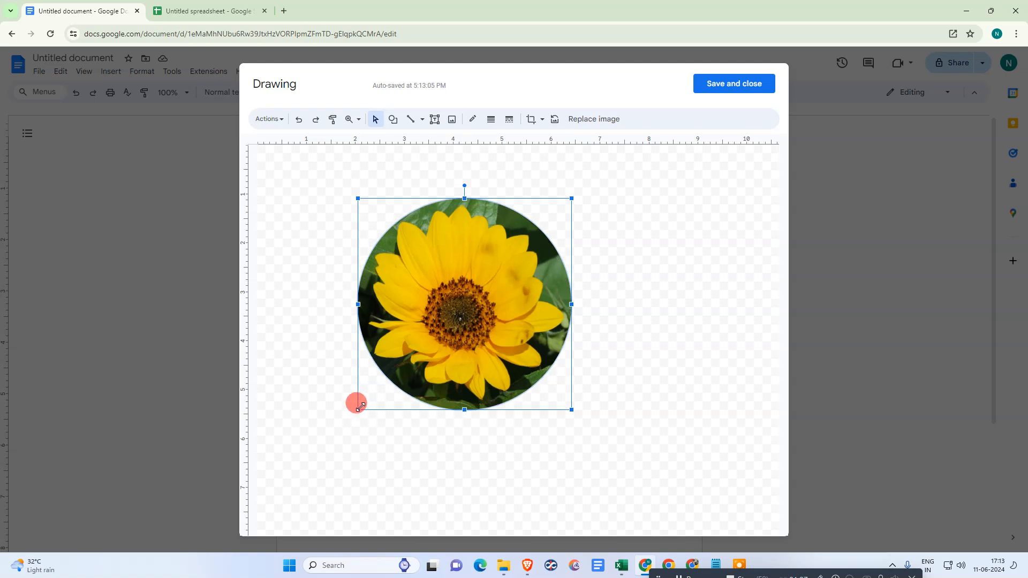
# - Enlarge the circular sunflower picture to about 5 inches across and position it about 1 inch below the canvas's upper edge
pyautogui.moveTo(356, 409); pyautogui.dragTo(326, 441)
pyautogui.moveTo(436, 338); pyautogui.dragTo(517, 268)
pyautogui.click(685, 233)
pyautogui.click(682, 250)
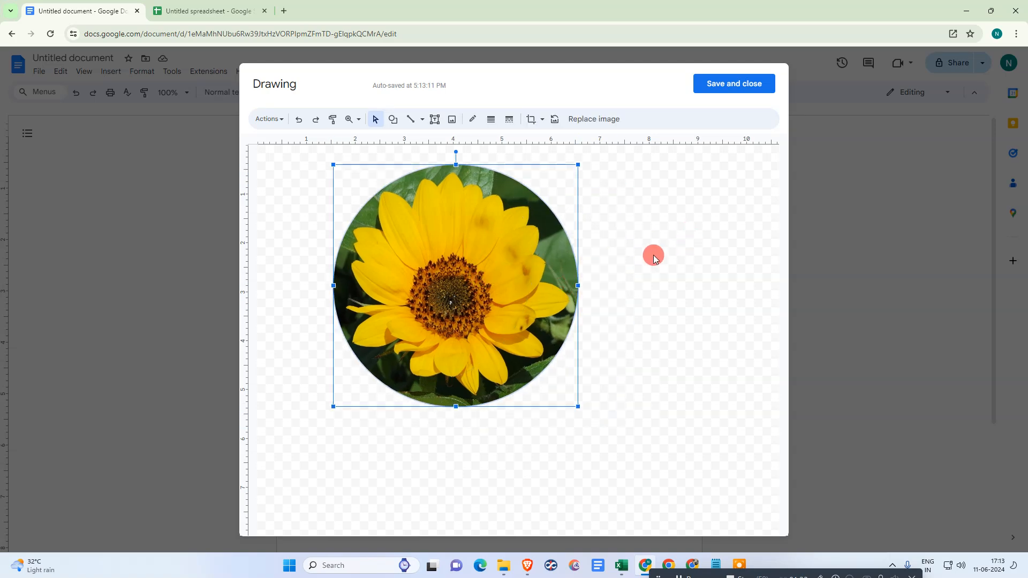
pyautogui.click(544, 220)
pyautogui.click(666, 210)
pyautogui.moveTo(485, 244); pyautogui.dragTo(498, 273)
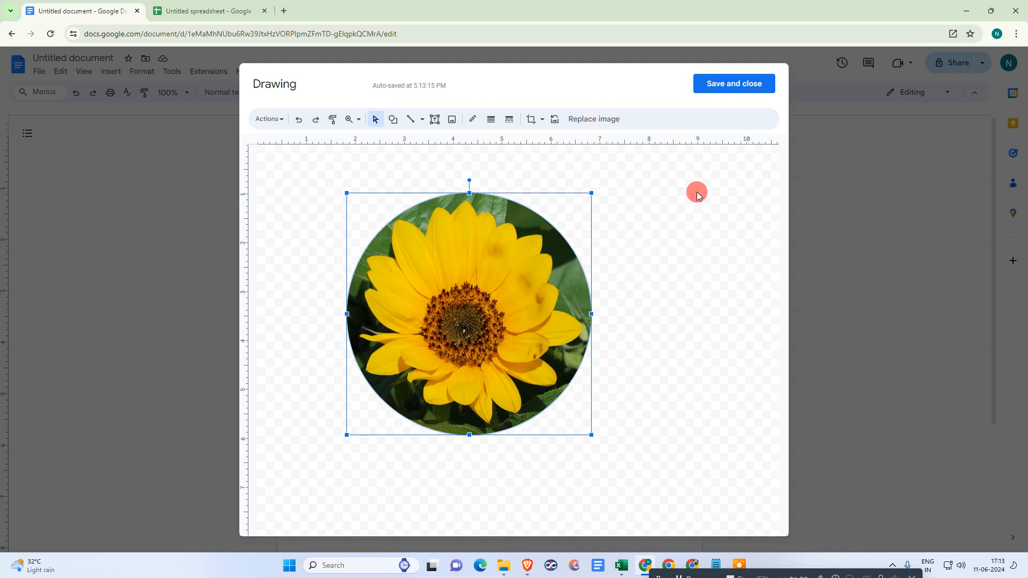
pyautogui.click(682, 227)
pyautogui.click(393, 301)
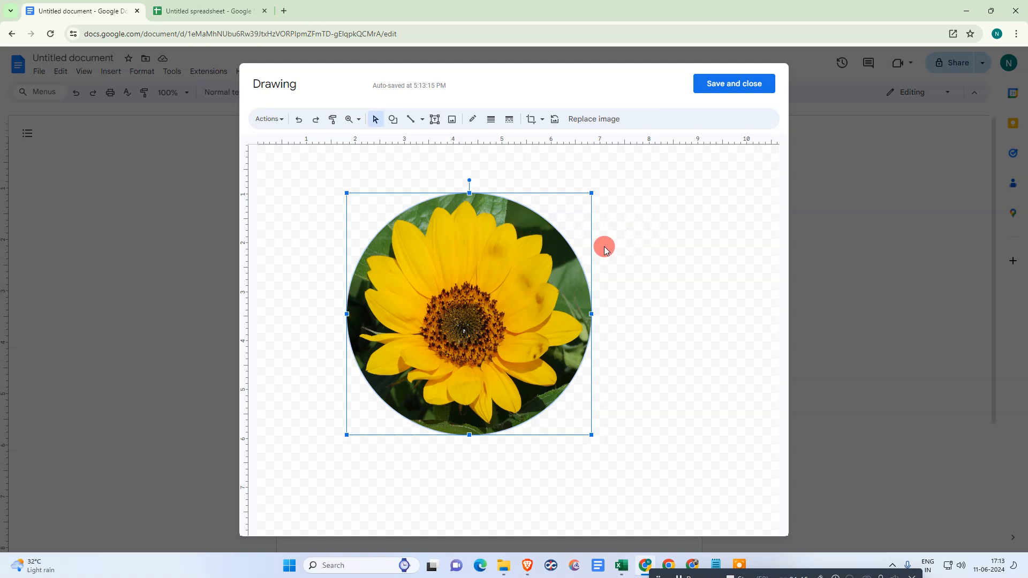
# - Add word art reading "Flower" on top of the circular sunflower picture
pyautogui.click(282, 119)
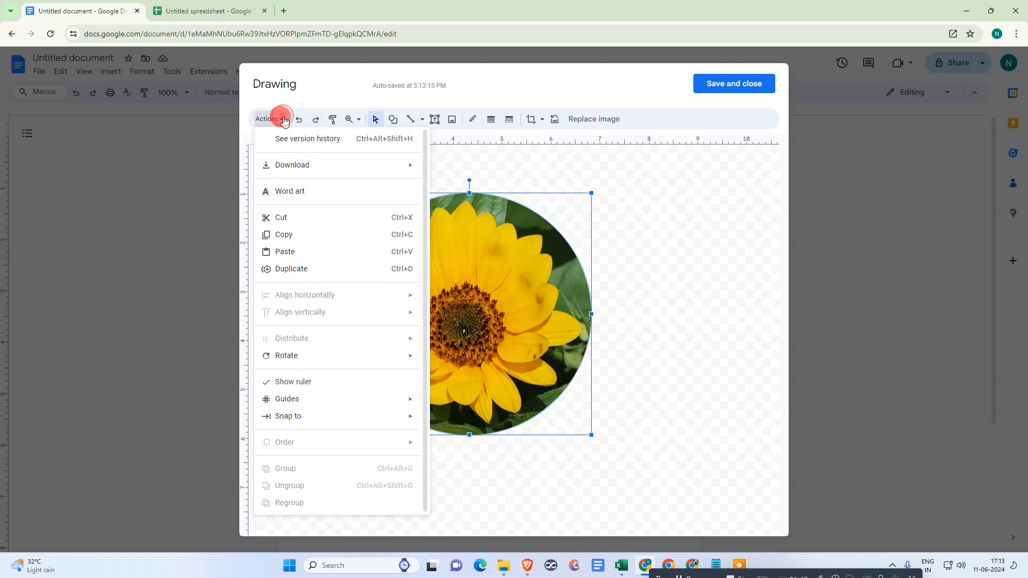
pyautogui.click(301, 193)
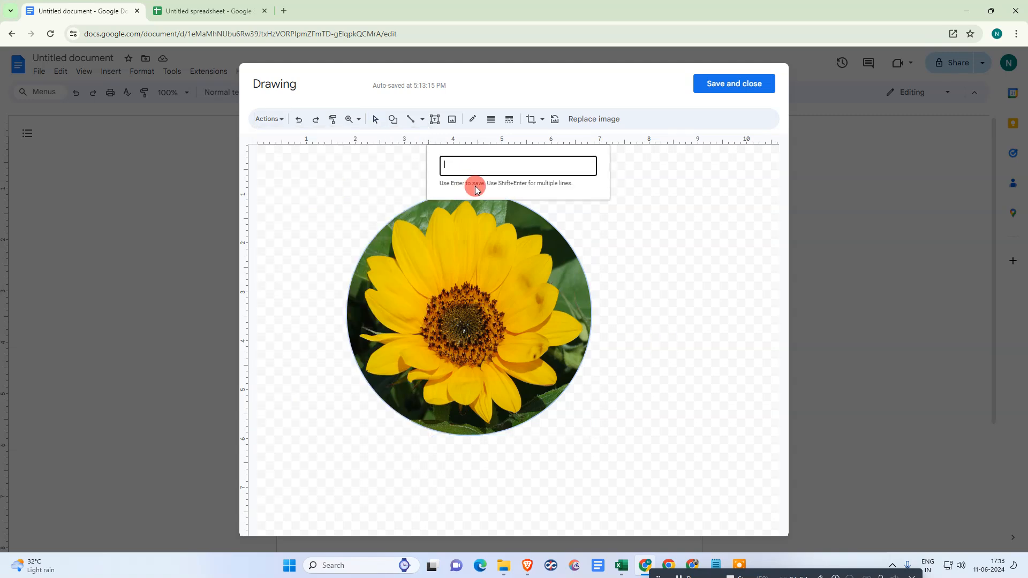
pyautogui.write('sds')
pyautogui.press('Return')
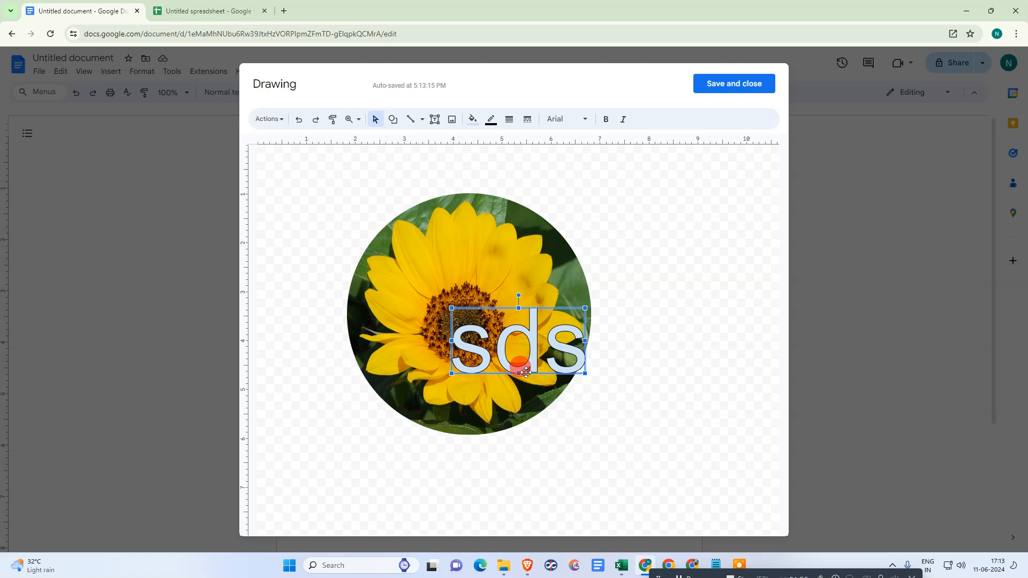
pyautogui.moveTo(534, 336); pyautogui.dragTo(462, 319)
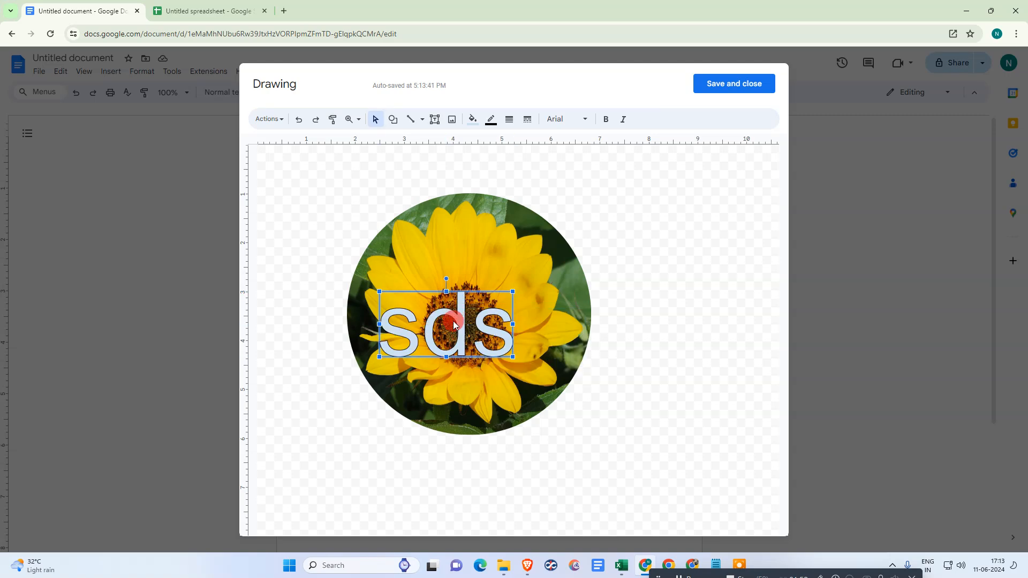
pyautogui.doubleClick(453, 324)
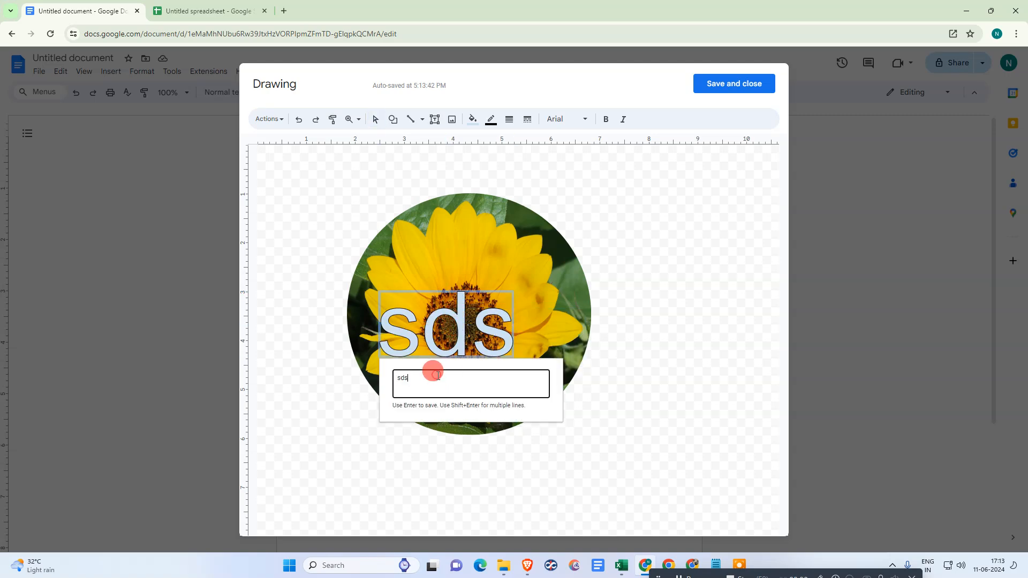
pyautogui.write('Flower')
pyautogui.press('Return')
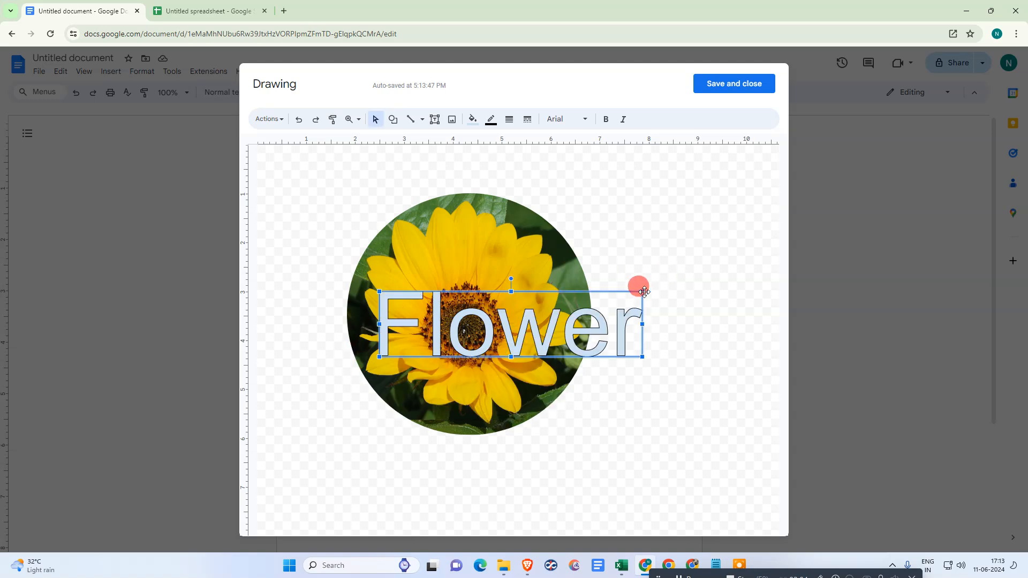
# - Resize the "Flower" word art to about 2.4 inches wide and centre it near the lower edge of the circular picture
pyautogui.moveTo(550, 295); pyautogui.dragTo(530, 299)
pyautogui.moveTo(622, 296); pyautogui.dragTo(459, 388)
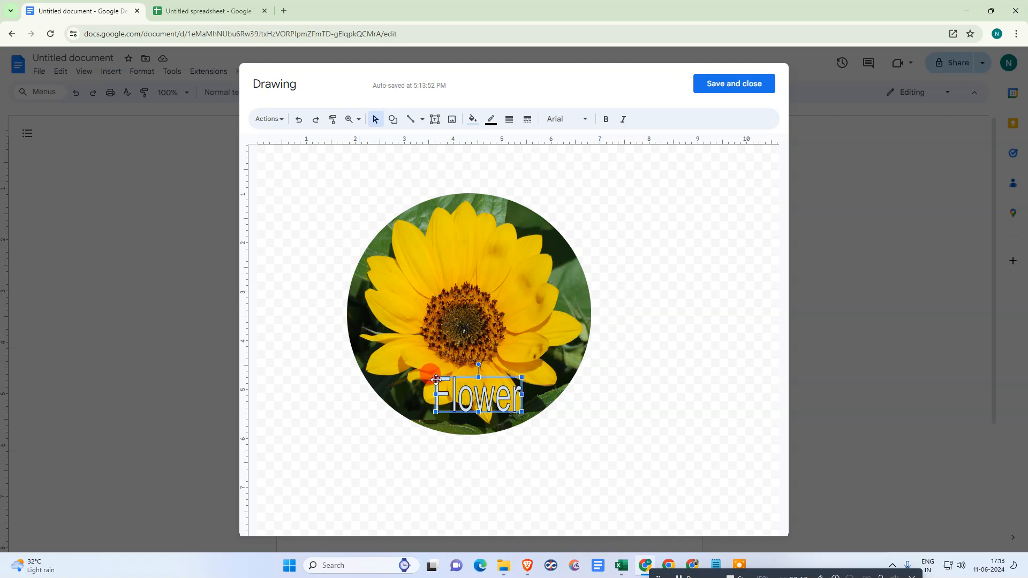
pyautogui.moveTo(434, 378); pyautogui.dragTo(420, 375)
pyautogui.moveTo(522, 376); pyautogui.dragTo(534, 369)
pyautogui.click(467, 395)
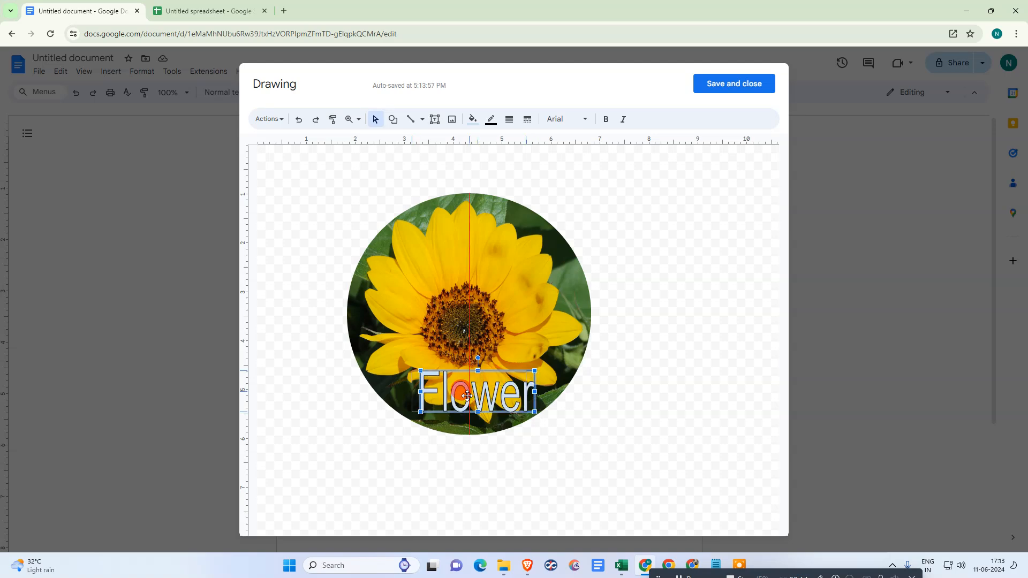
pyautogui.moveTo(467, 395); pyautogui.dragTo(457, 396)
pyautogui.click(652, 380)
# - Give the circular sunflower picture a 4px dashed border
pyautogui.click(483, 274)
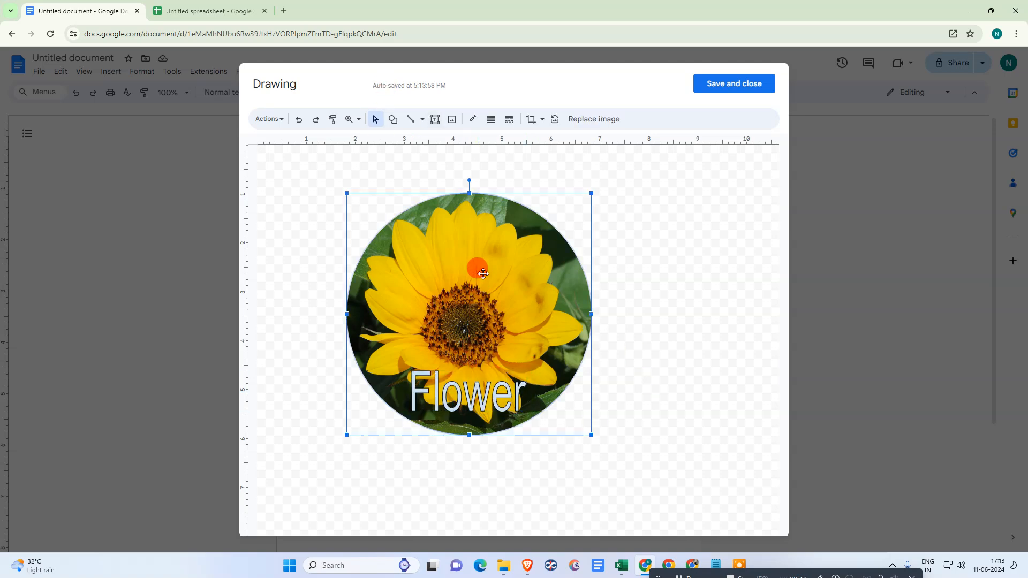
pyautogui.click(491, 119)
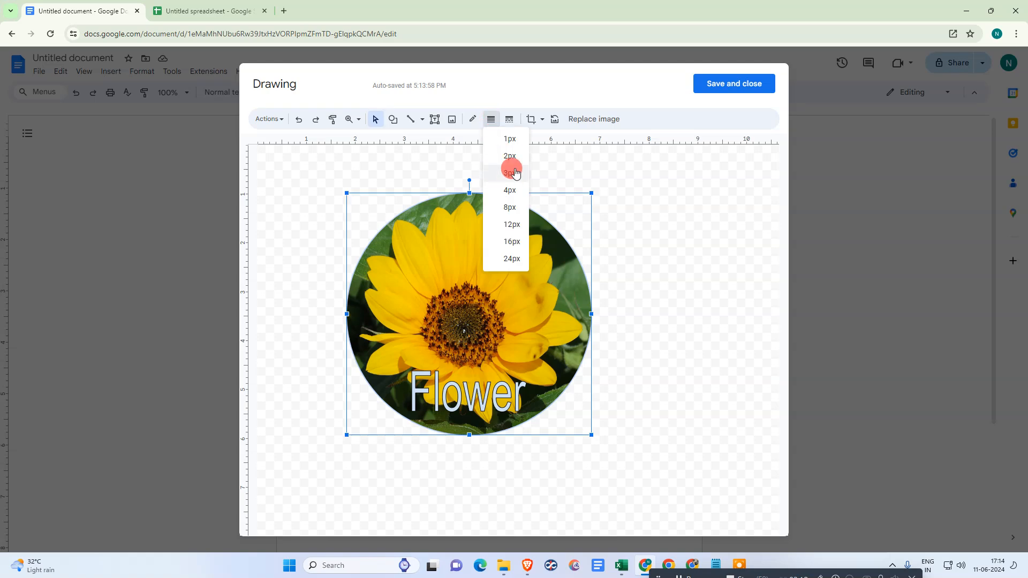
pyautogui.click(511, 173)
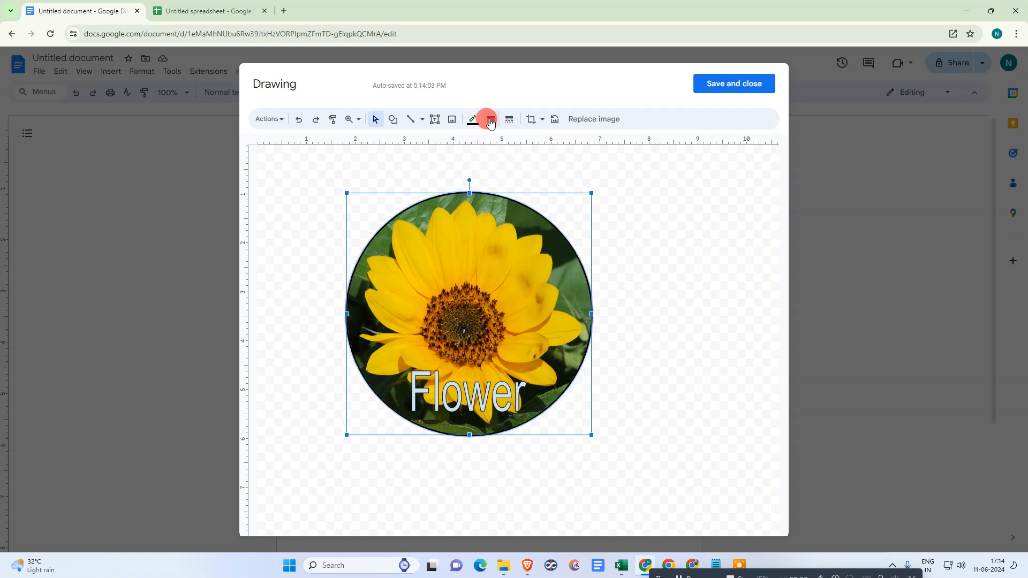
pyautogui.click(491, 119)
pyautogui.click(502, 188)
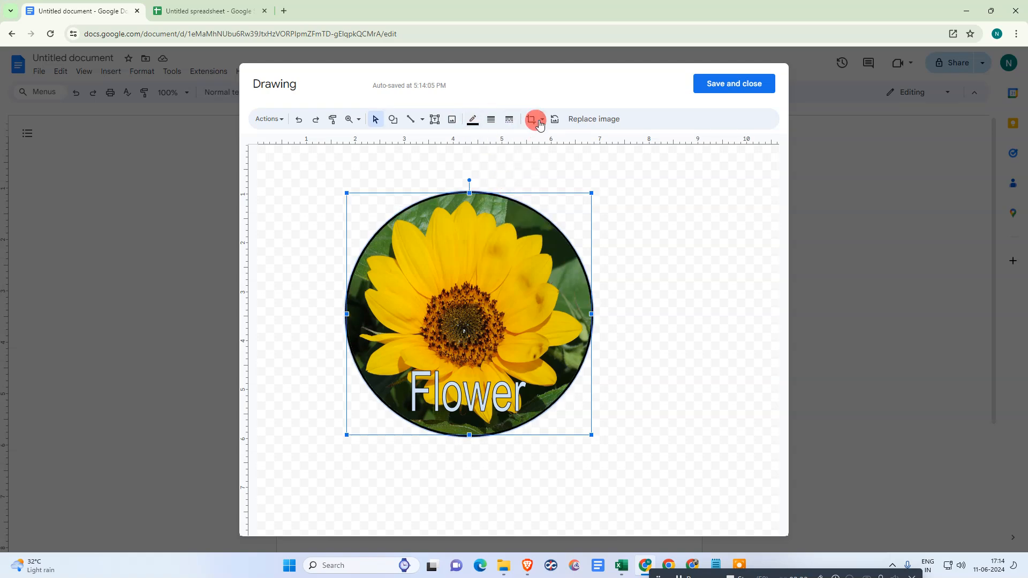
pyautogui.click(511, 119)
pyautogui.click(528, 172)
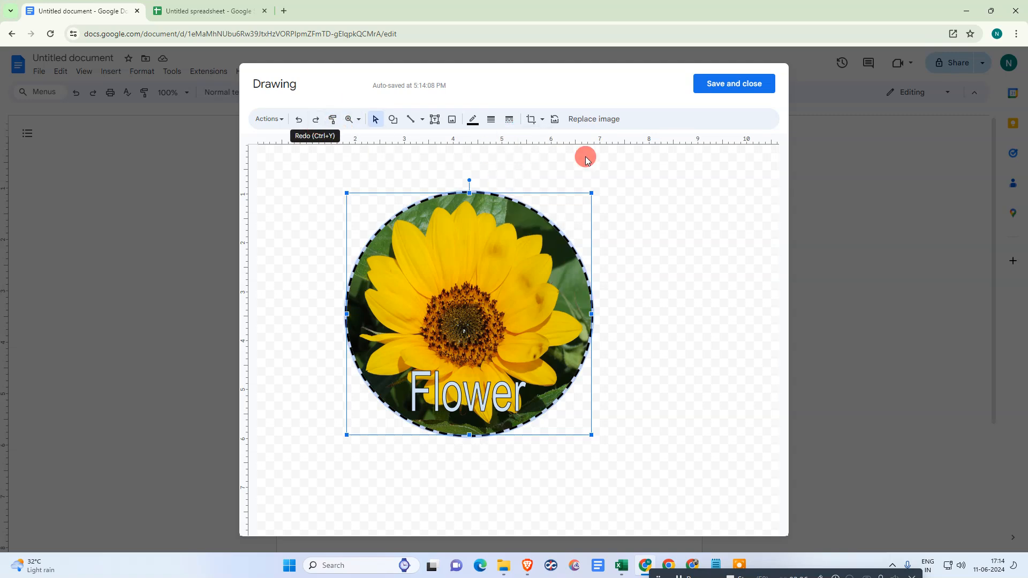
# - Try resetting the sunflower picture to its original form, and undo the reset
pyautogui.click(333, 119)
pyautogui.click(334, 120)
pyautogui.click(557, 119)
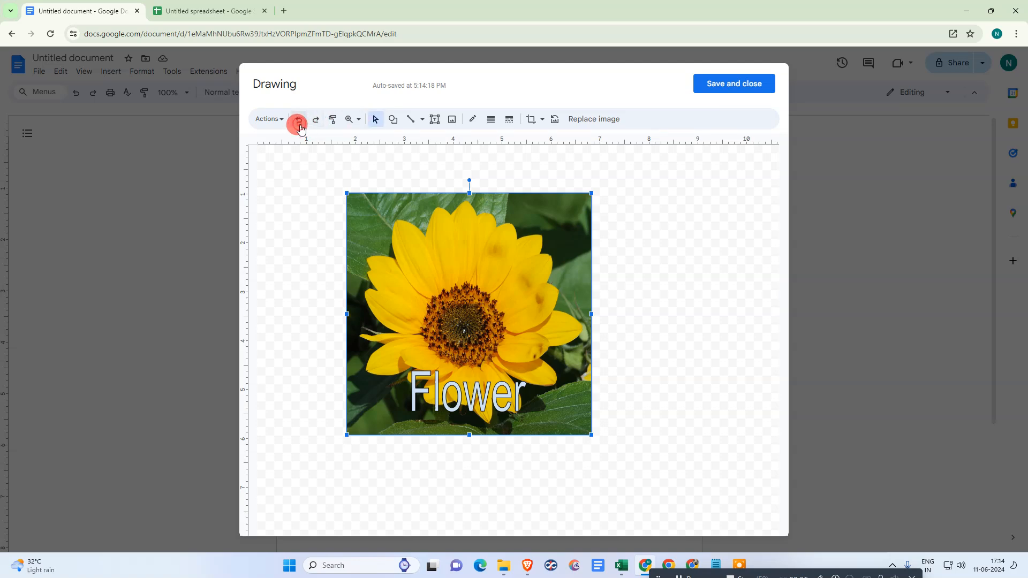
pyautogui.click(399, 165)
pyautogui.hotkey('ctrl', 'z')
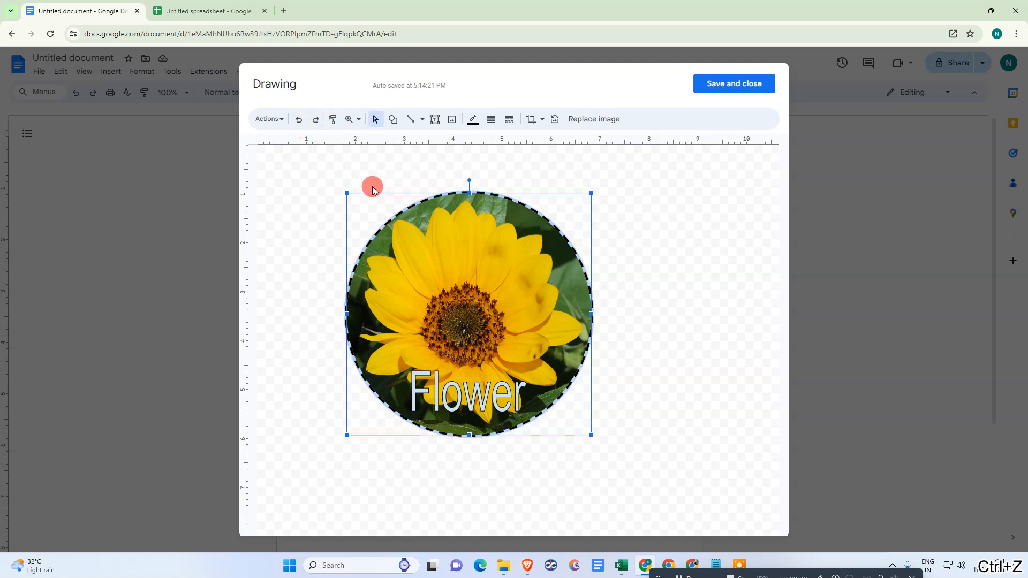
pyautogui.click(666, 296)
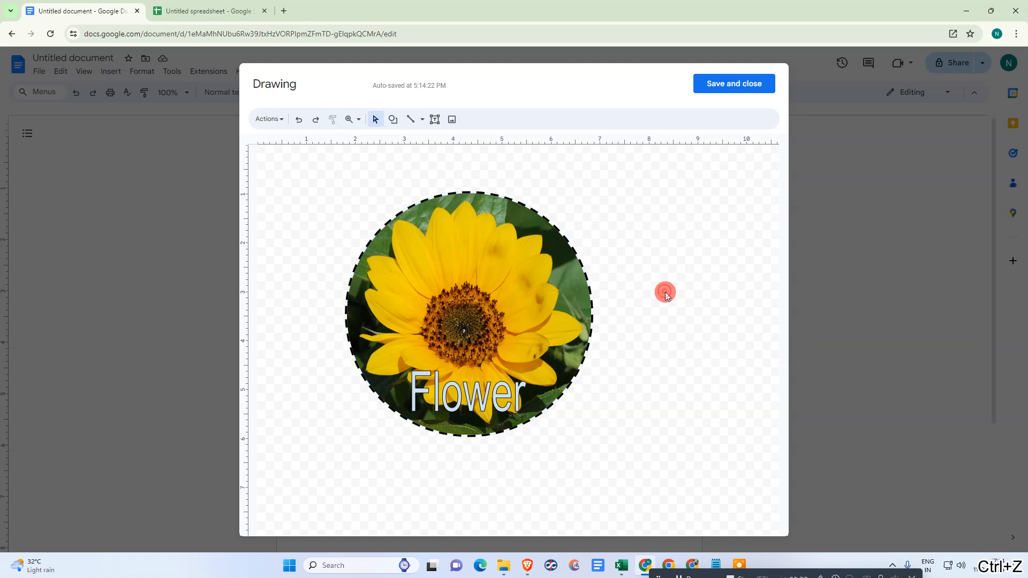
# - Check the placement of the "Flower" word art and save the drawing into the document
pyautogui.click(476, 390)
pyautogui.moveTo(454, 397); pyautogui.dragTo(458, 401)
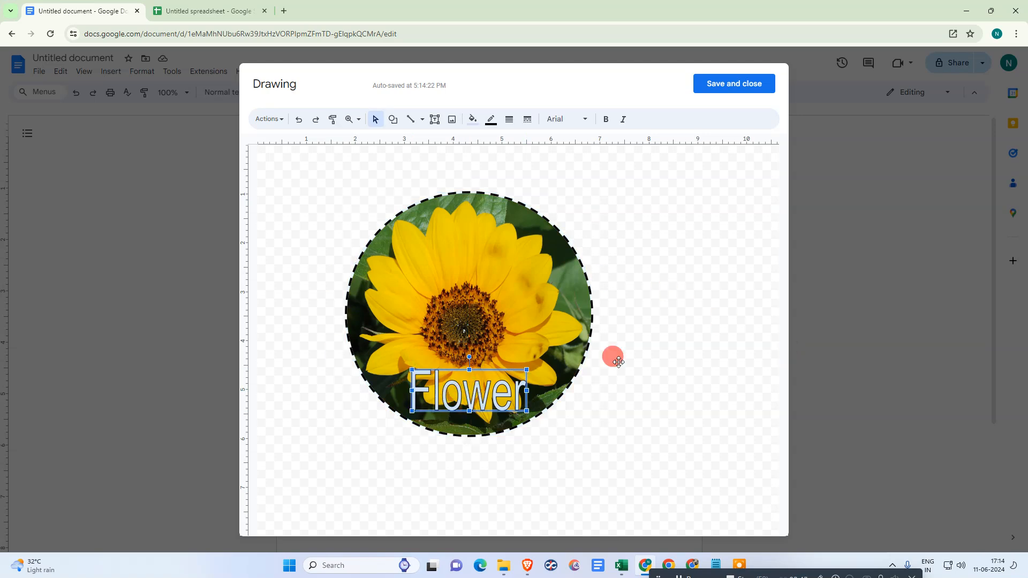
pyautogui.click(738, 84)
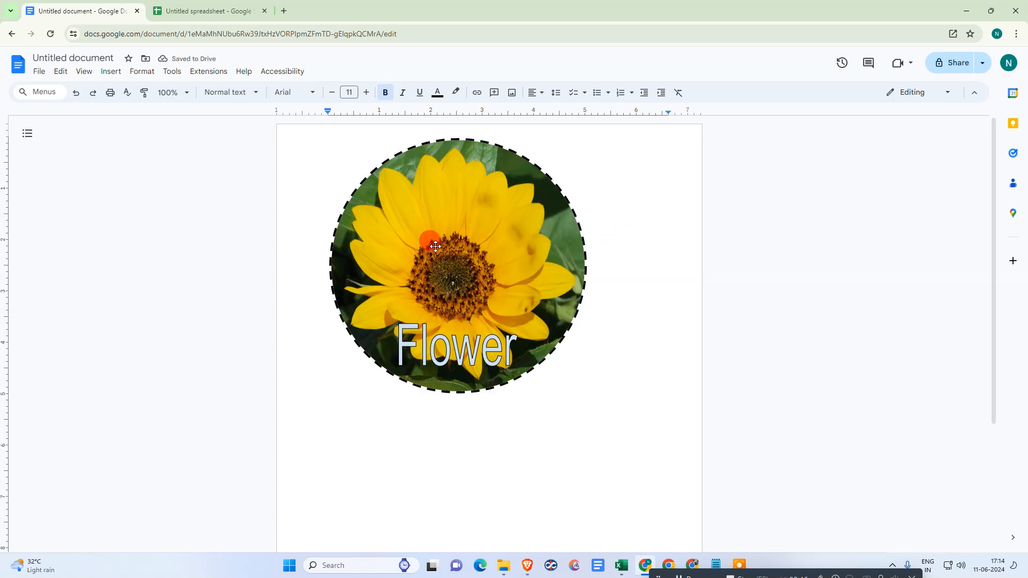
# - Shrink the inserted sunflower drawing proportionally in two passes to about 4.5 inches wide, and leave it selected
pyautogui.click(436, 238)
pyautogui.moveTo(588, 137); pyautogui.dragTo(555, 153)
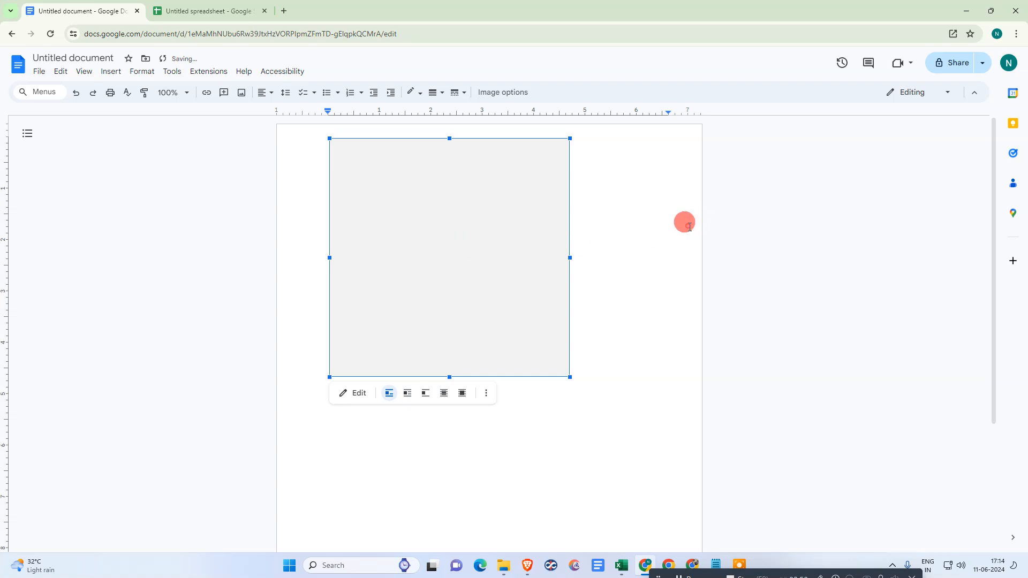
pyautogui.click(689, 226)
pyautogui.click(554, 223)
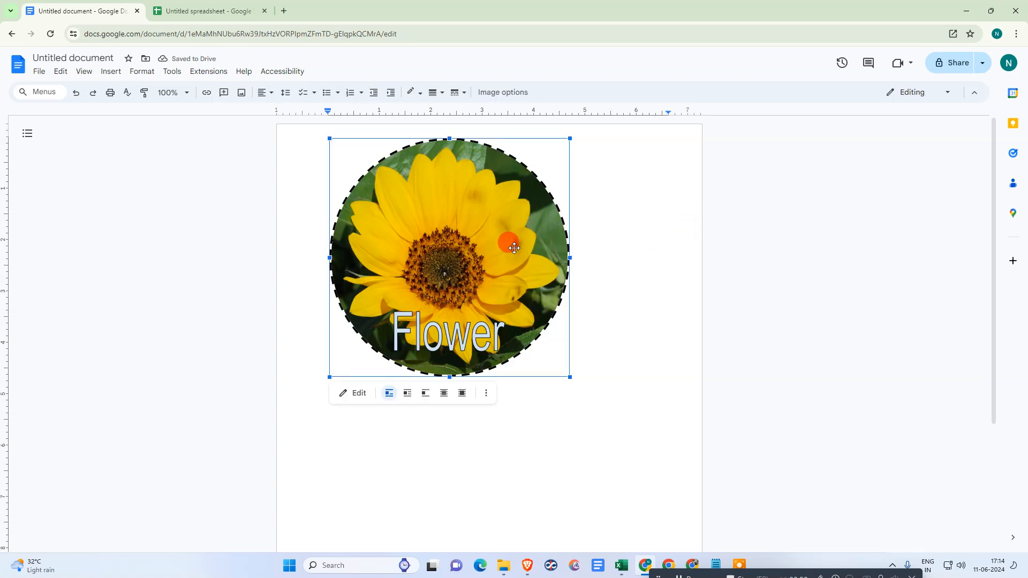
pyautogui.click(638, 172)
pyautogui.click(471, 174)
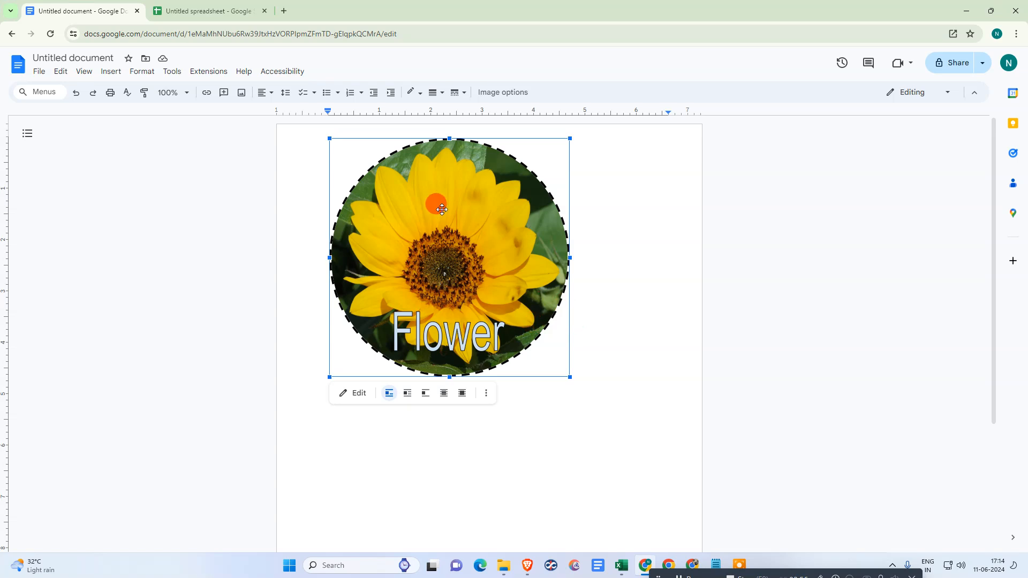
pyautogui.moveTo(570, 139); pyautogui.dragTo(575, 182)
pyautogui.click(603, 217)
pyautogui.click(477, 234)
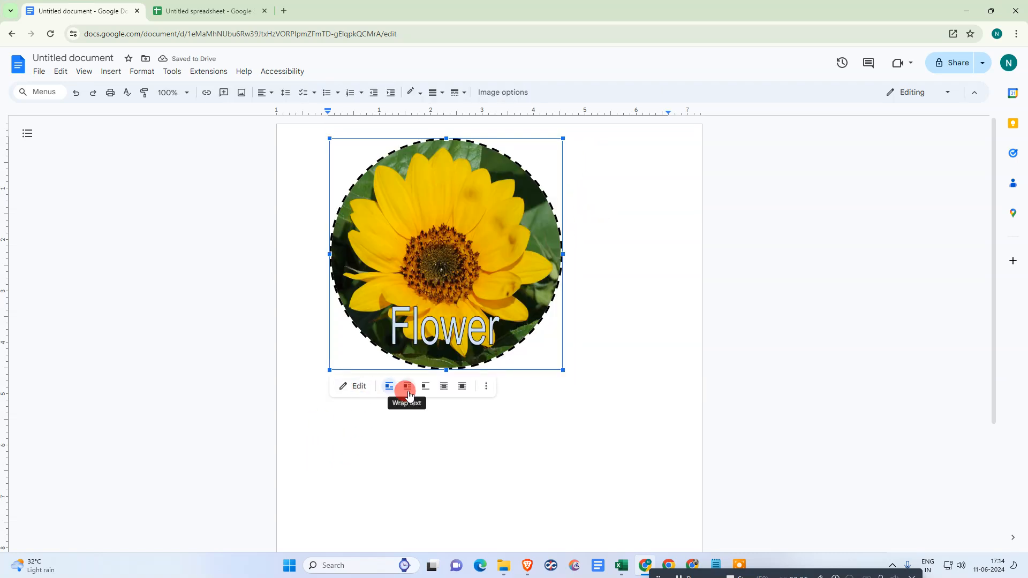
# - Set the sunflower drawing to wrap text and move it down from the page's upper-left margin toward the middle
pyautogui.click(407, 387)
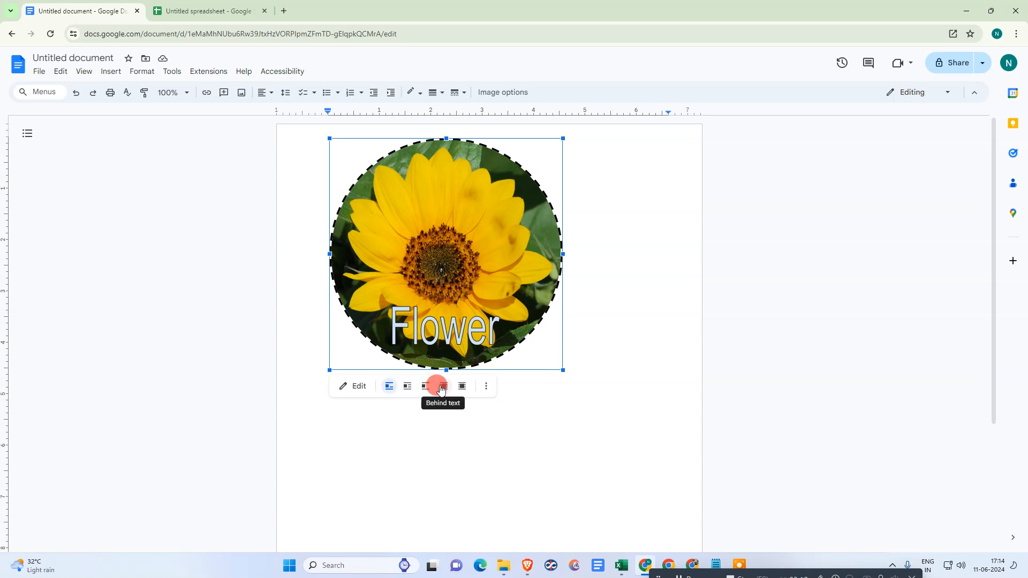
pyautogui.click(407, 387)
pyautogui.moveTo(441, 207); pyautogui.dragTo(499, 279)
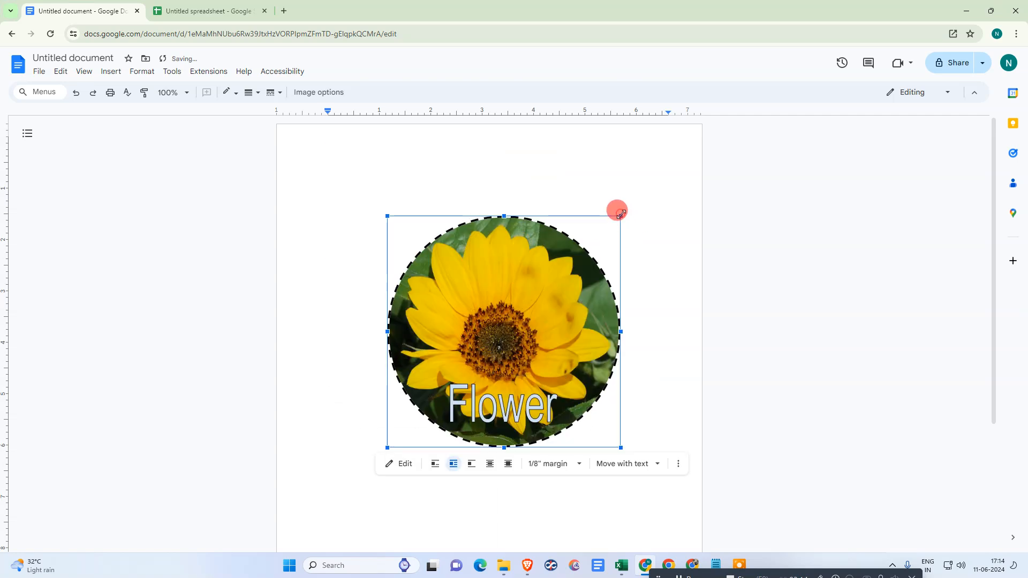
# - Shrink the sunflower drawing to about 3.7 inches wide, place it roughly centred in the page's upper half, and deselect it
pyautogui.moveTo(622, 214); pyautogui.dragTo(578, 258)
pyautogui.moveTo(510, 327); pyautogui.dragTo(540, 243)
pyautogui.moveTo(511, 285); pyautogui.dragTo(499, 285)
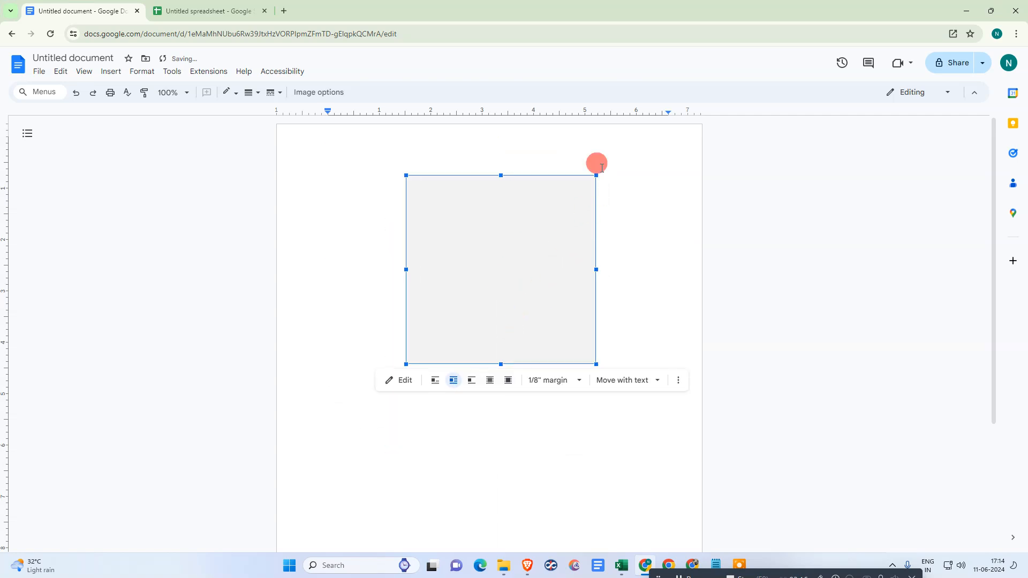
pyautogui.click(624, 226)
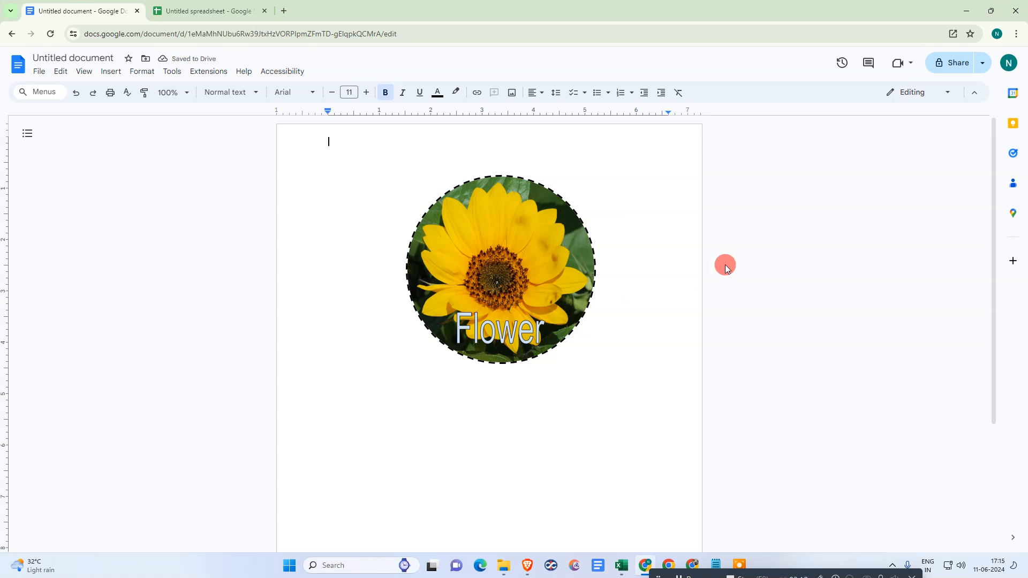